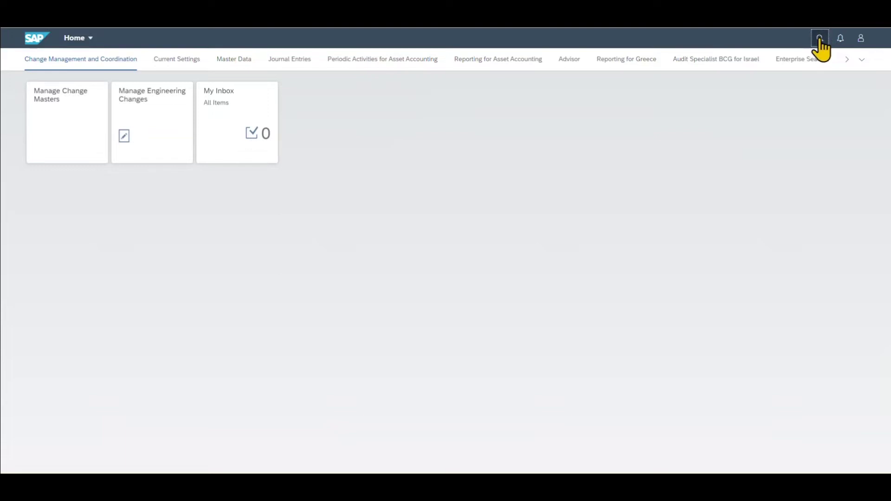
Search the launchpad apps for 'Manage G/L account'
click(820, 38)
text(Manage G/L)
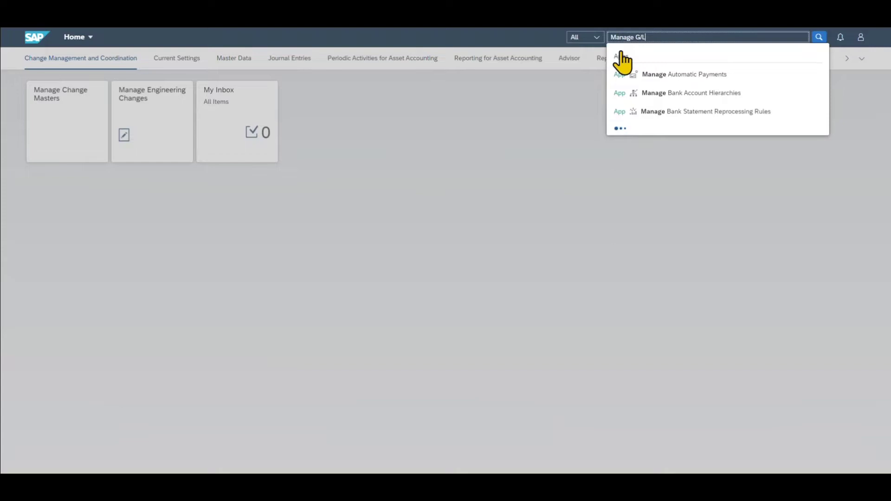
text( account)
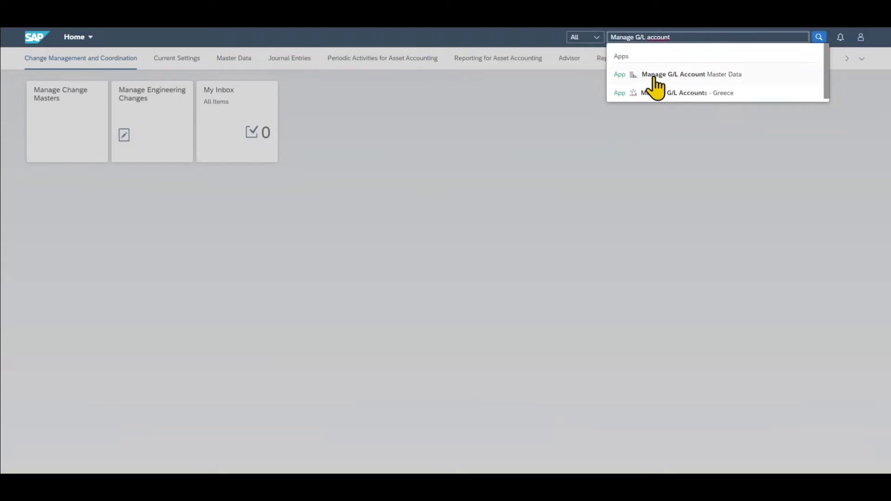
Open Manage G/L Account Master Data, list chart YCOA's accounts, and start a new account
click(668, 75)
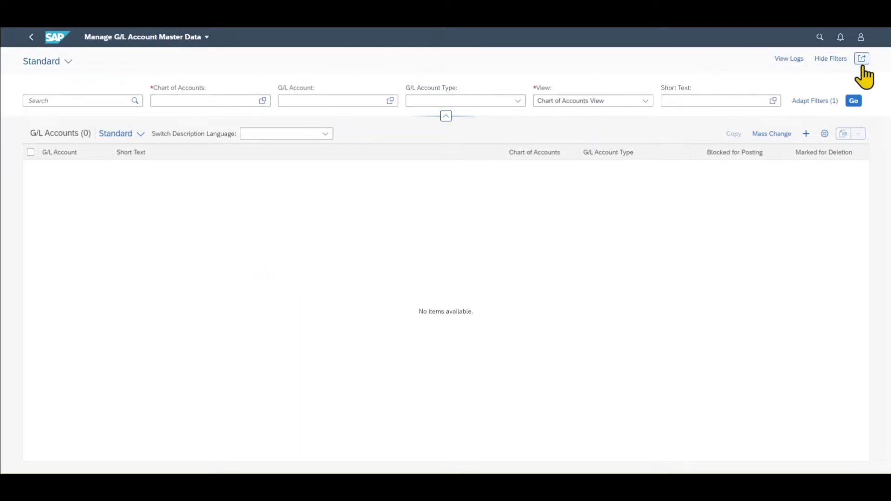
drag(151, 88, 210, 92)
click(215, 86)
click(263, 101)
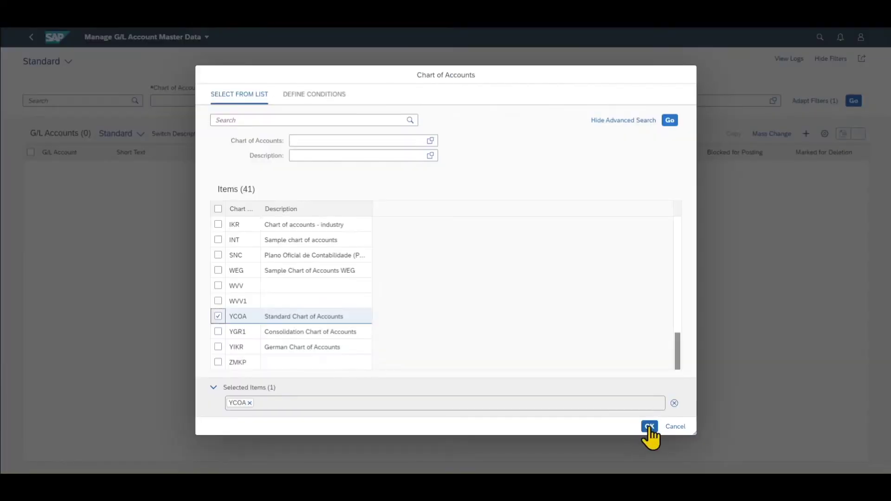
click(647, 426)
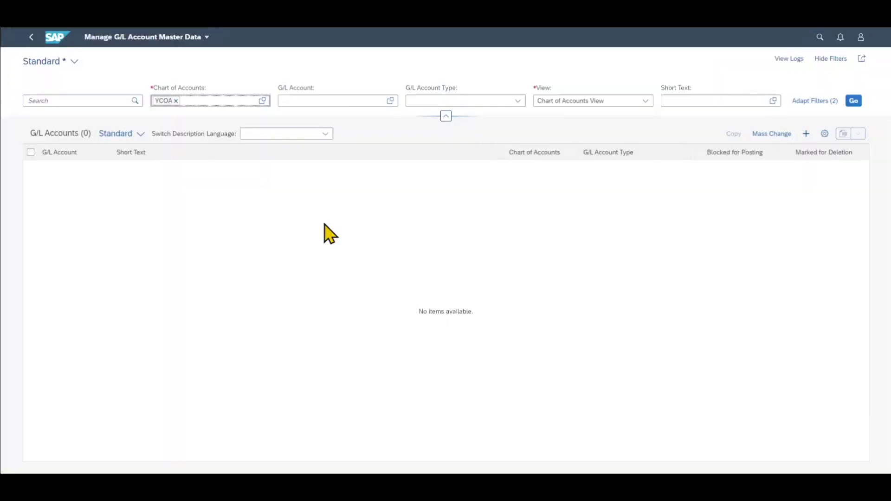
click(855, 102)
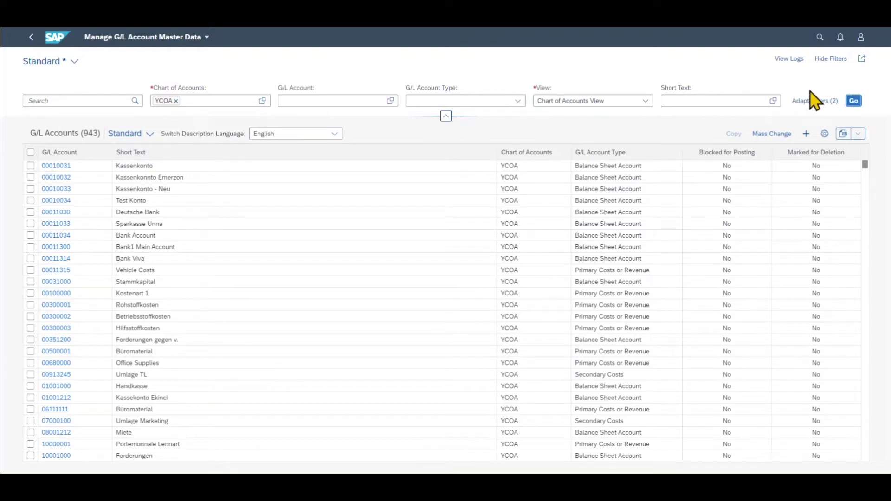
click(807, 135)
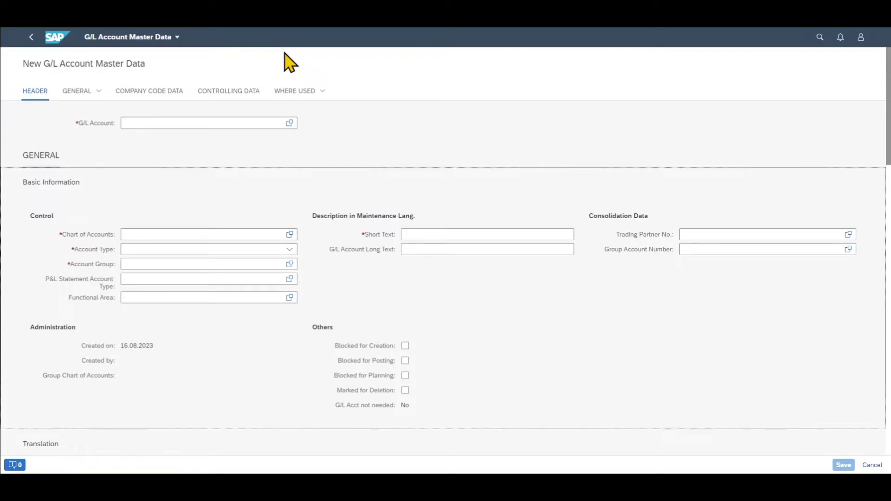
Paste 297410 as the new G/L account number, then go to the general data
click(157, 122)
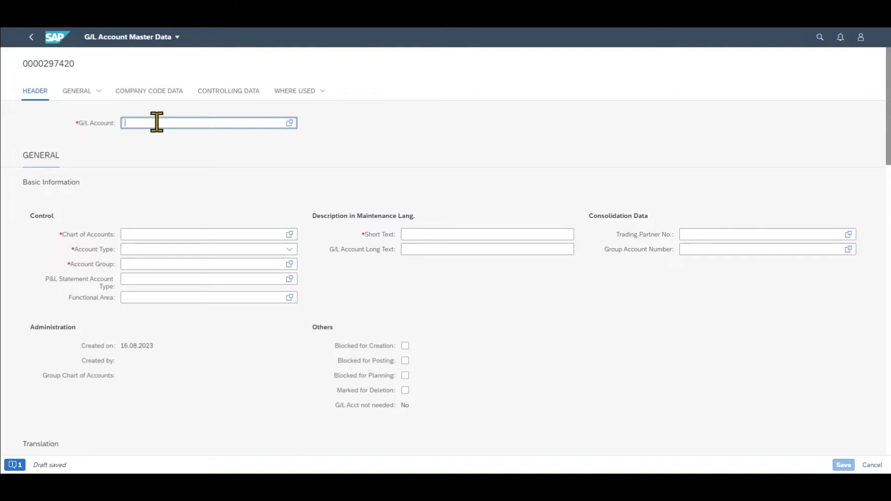
text(297410)
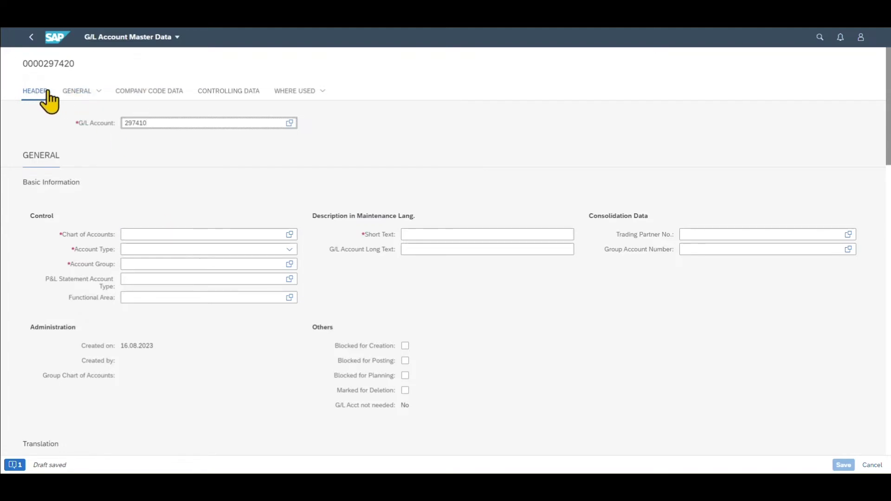
click(78, 95)
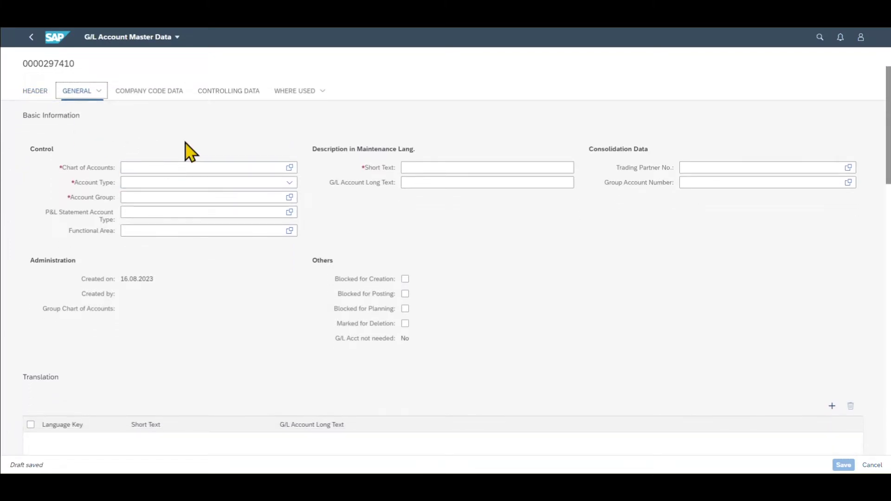
Choose YCOA as the account's chart of accounts and list the account types
click(200, 168)
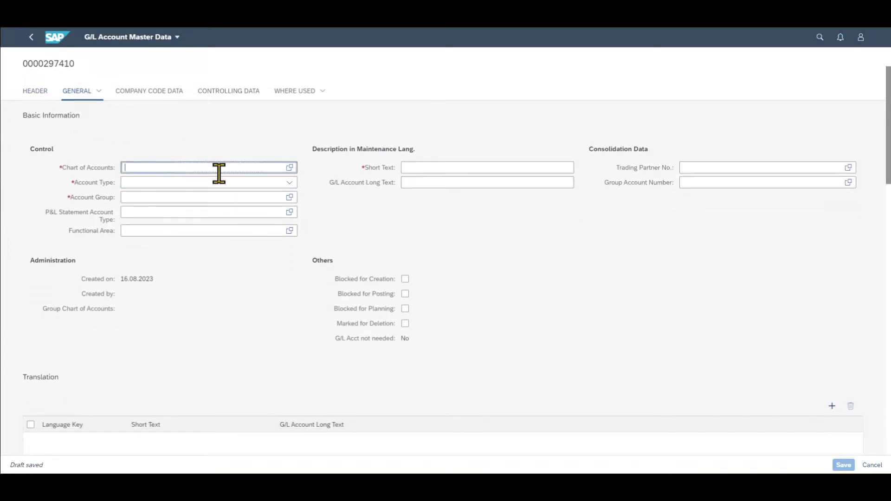
click(290, 168)
click(238, 309)
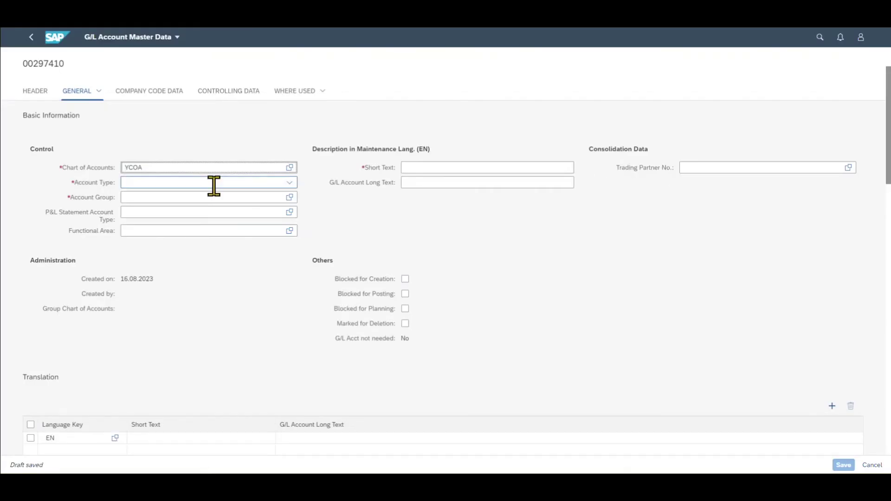
click(290, 183)
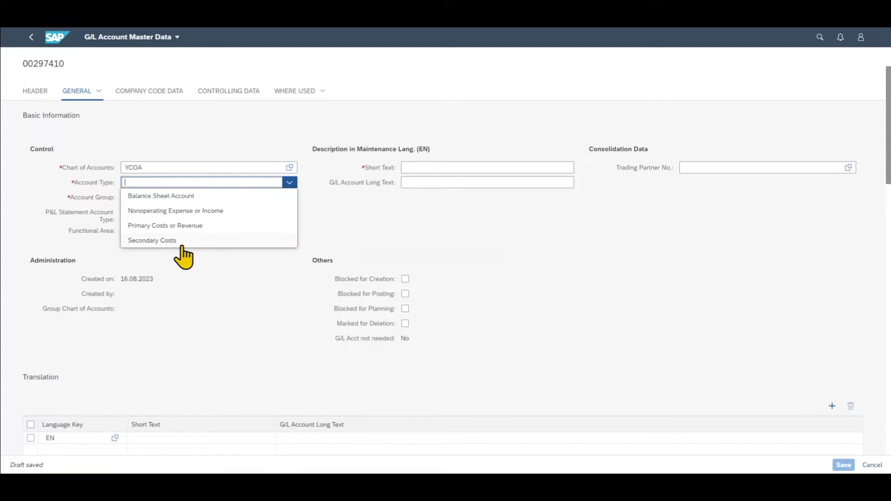
Set account type to Balance Sheet Account and account group to SAKO
click(163, 196)
click(170, 198)
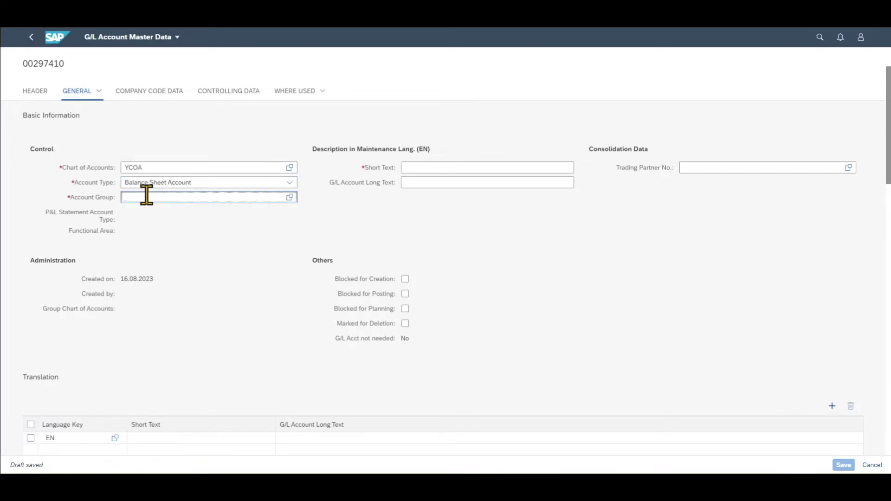
scroll(147, 195, up, 1)
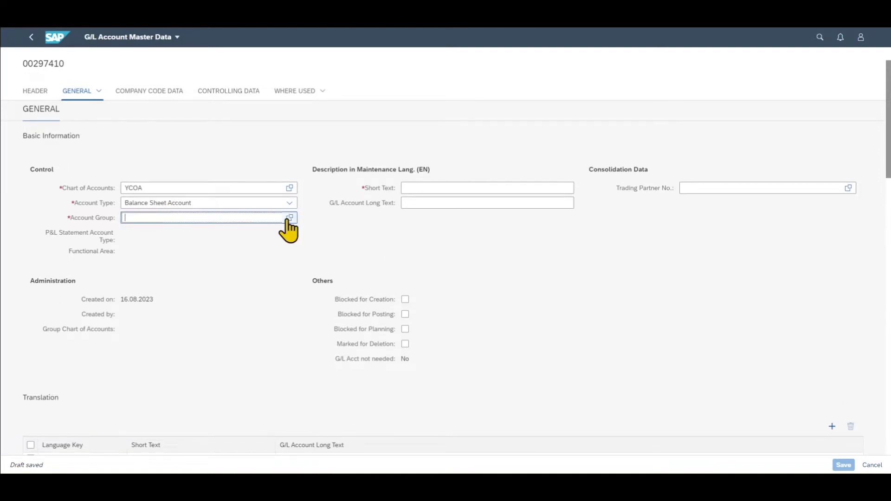
click(289, 218)
click(669, 144)
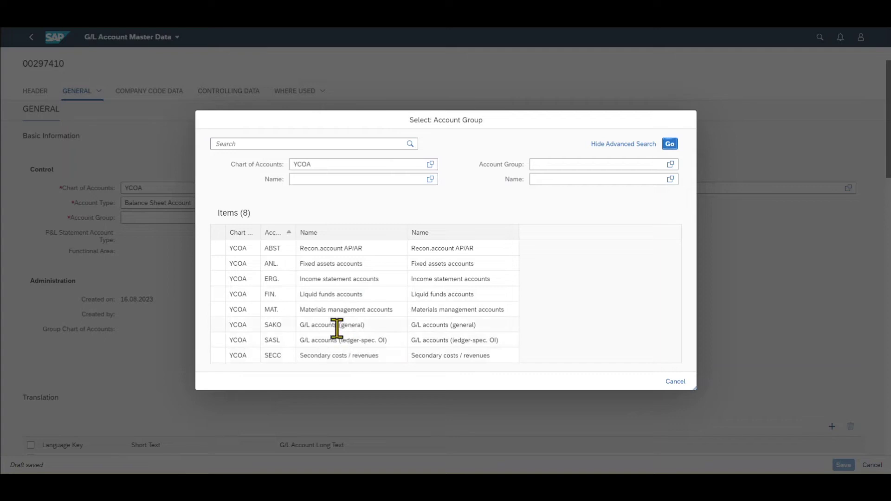
click(349, 325)
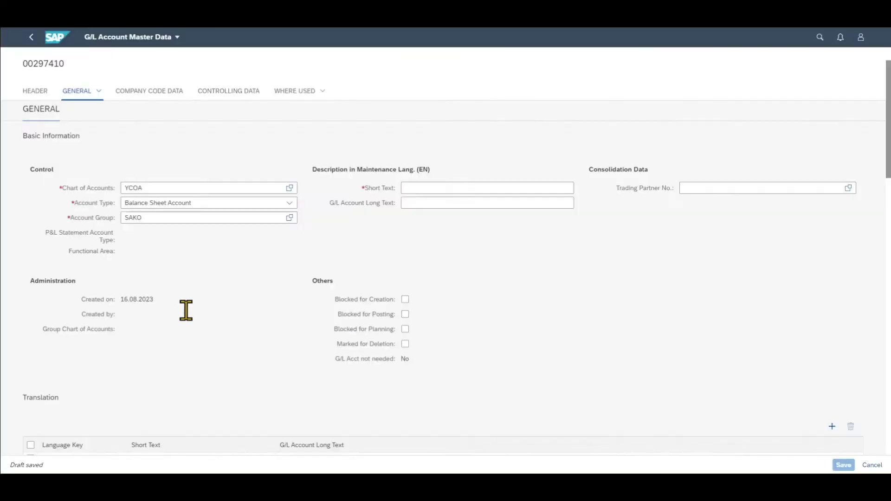
drag(163, 263, 116, 262)
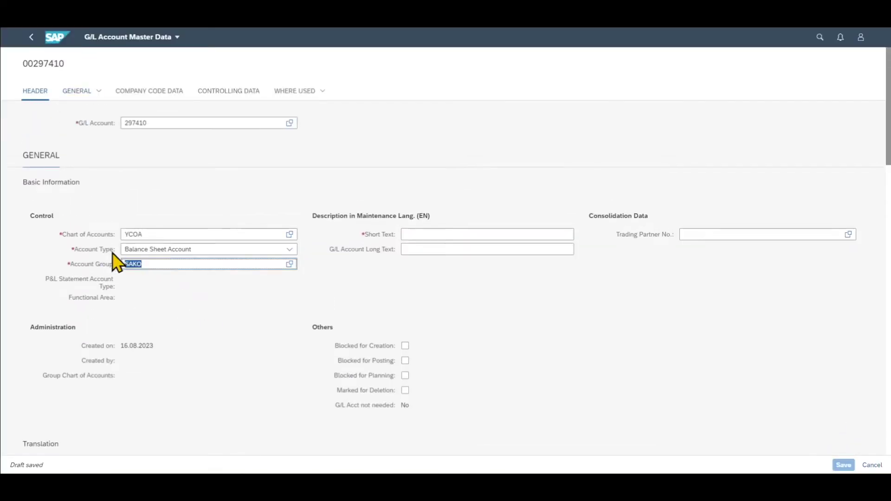
drag(165, 124, 120, 123)
click(169, 120)
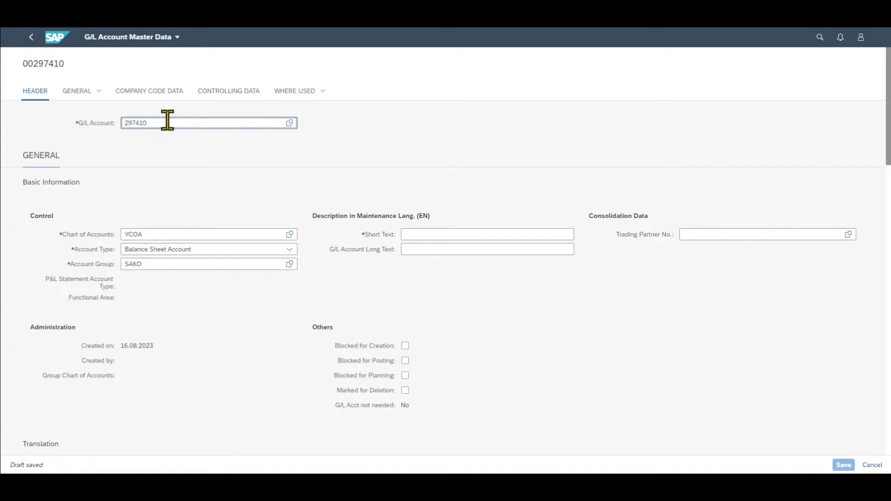
drag(34, 277, 158, 302)
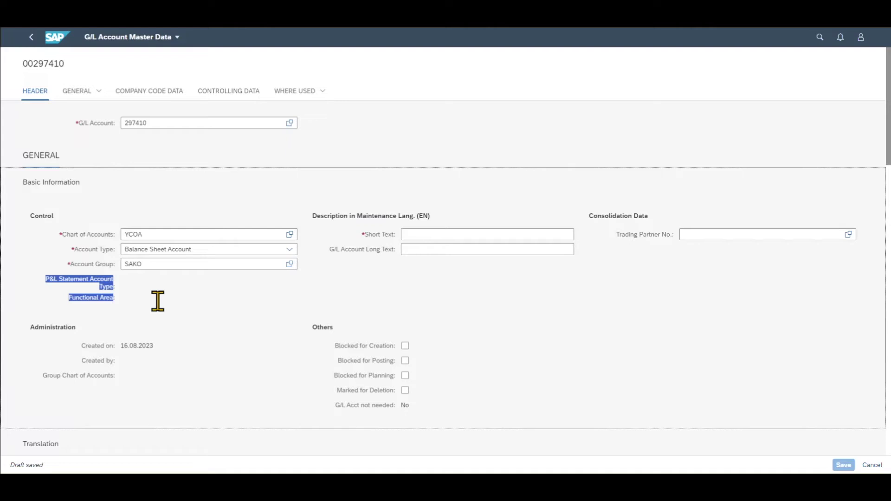
Enter 'Test Account' as the short text and scroll down through the account details
click(424, 235)
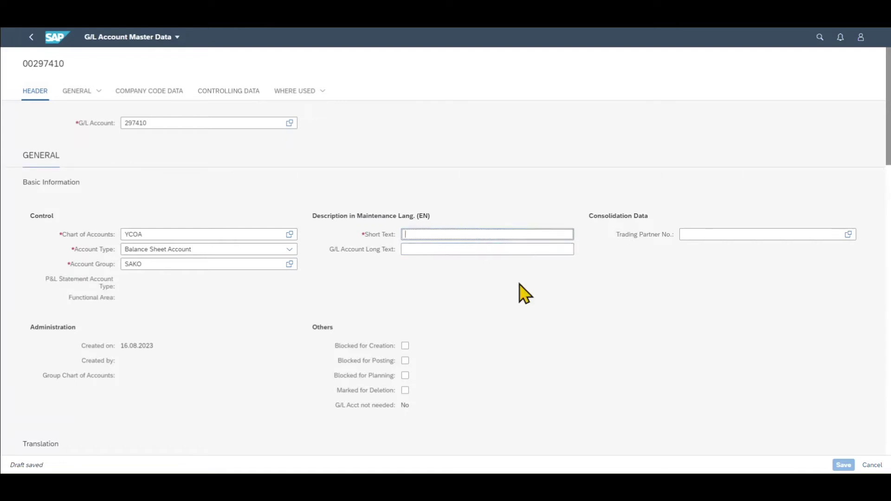
text(Test Account)
click(469, 249)
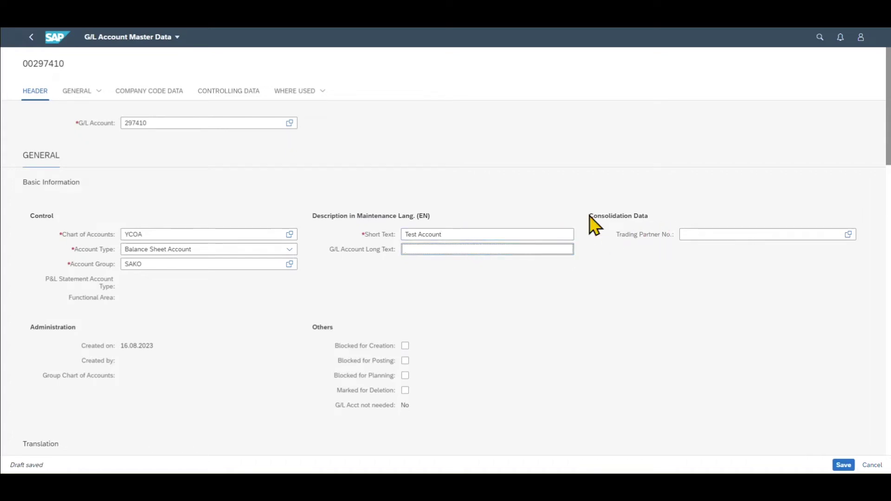
drag(590, 216, 644, 224)
click(656, 233)
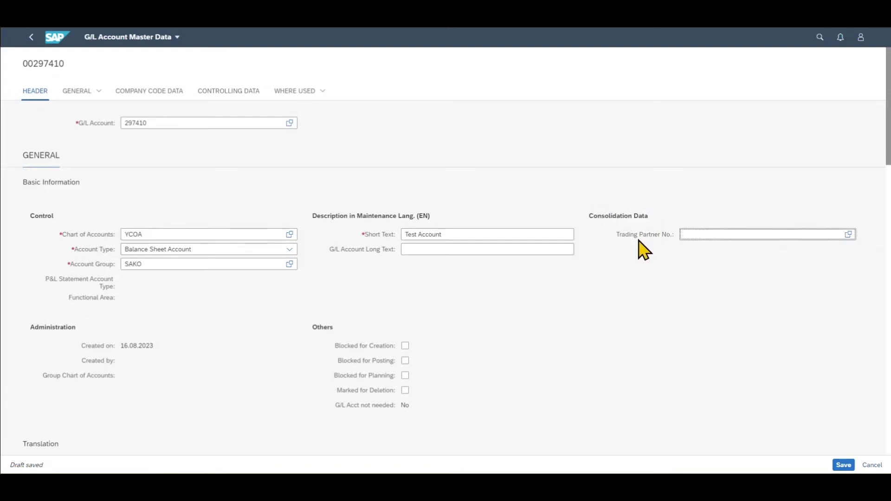
scroll(507, 294, down, 2)
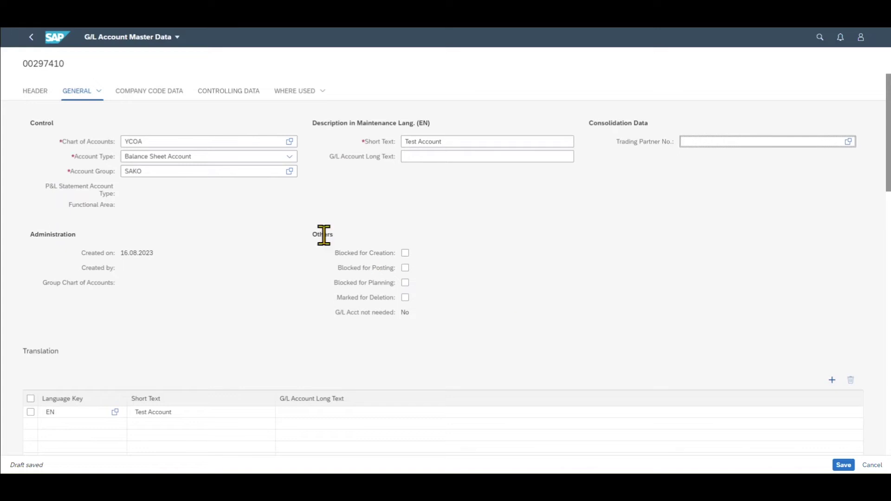
scroll(358, 232, down, 1)
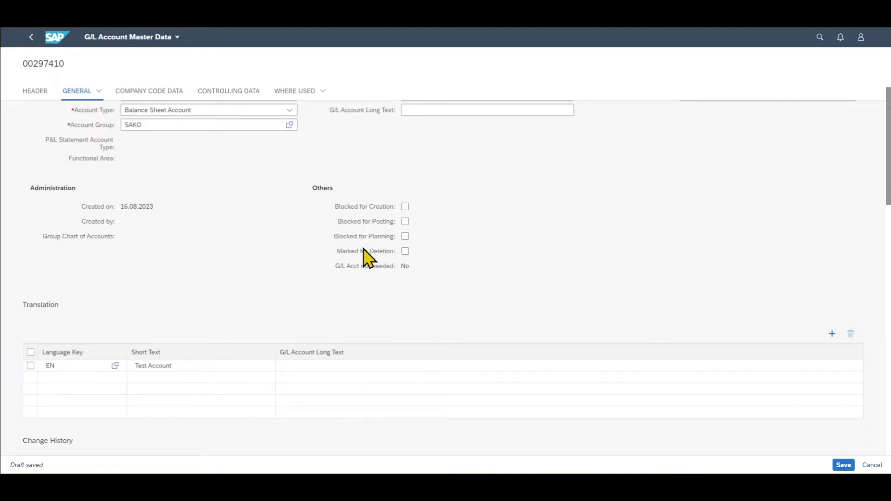
scroll(382, 250, down, 2)
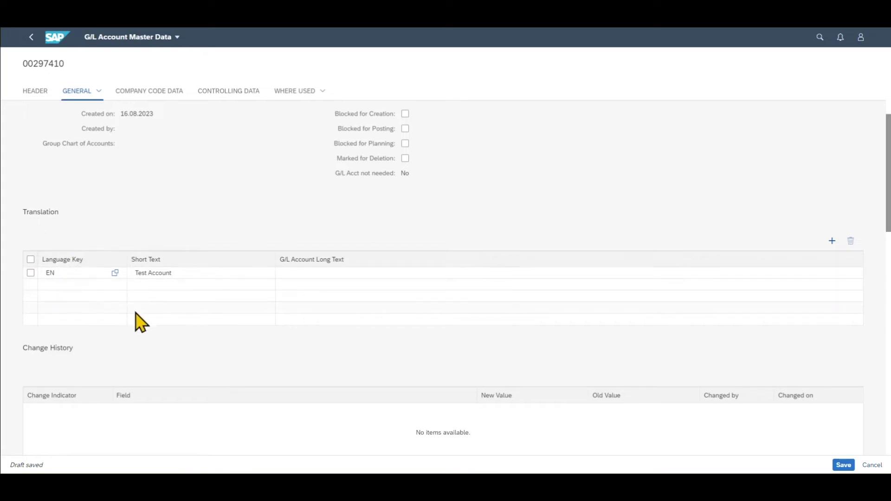
scroll(135, 319, down, 2)
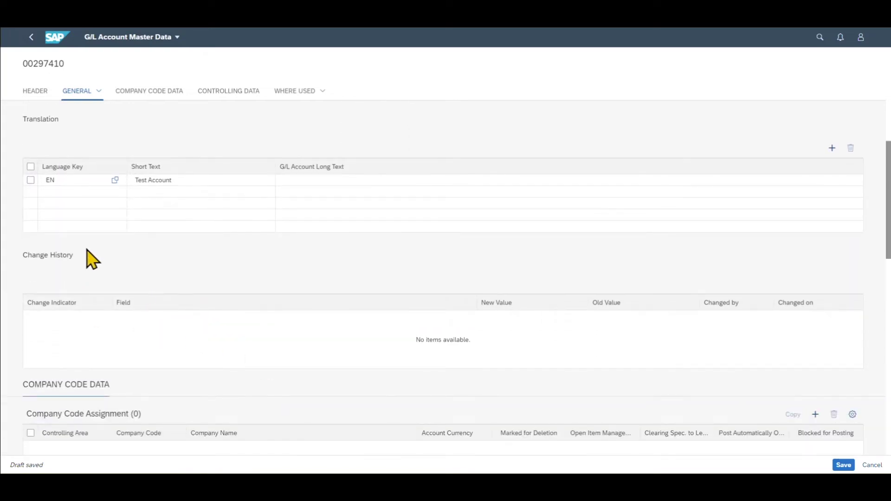
Jump to account 00297410's Company Code Data section
click(147, 92)
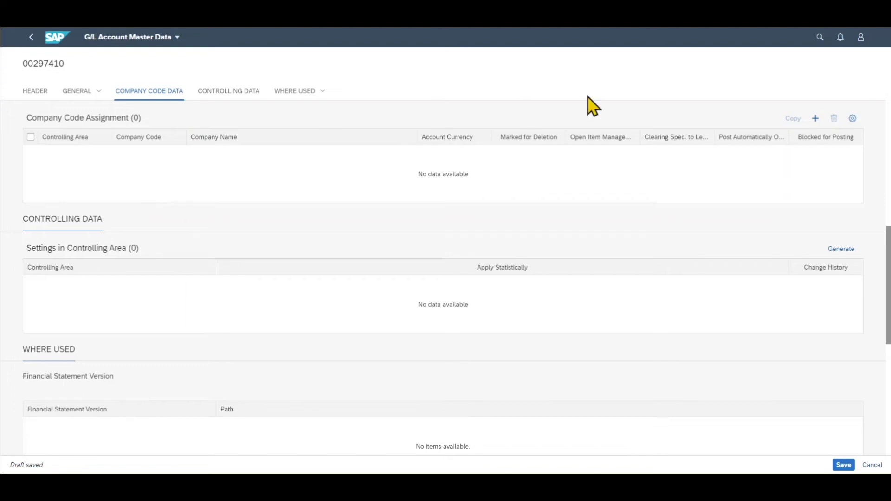
Add a company code assignment and bring up its company code value help
click(816, 119)
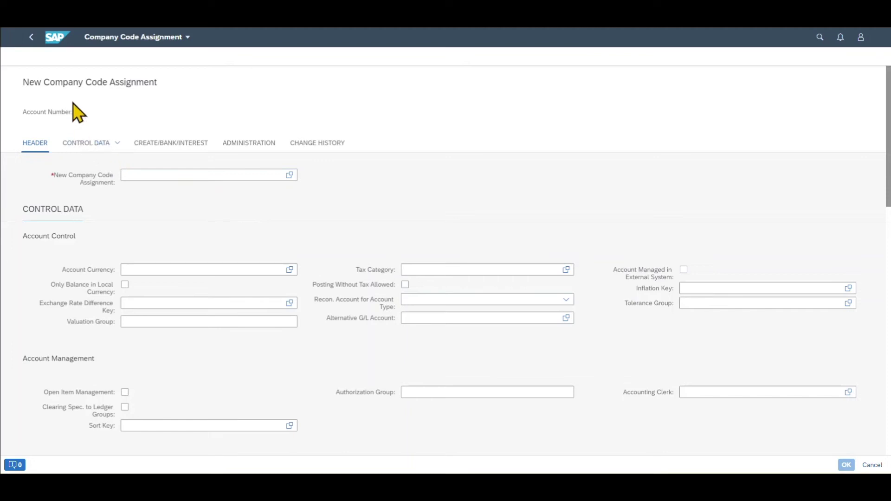
click(162, 176)
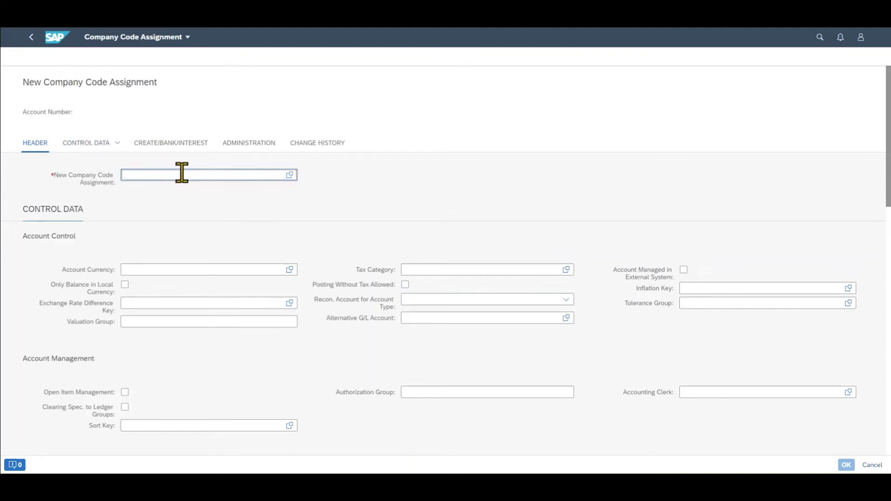
click(290, 176)
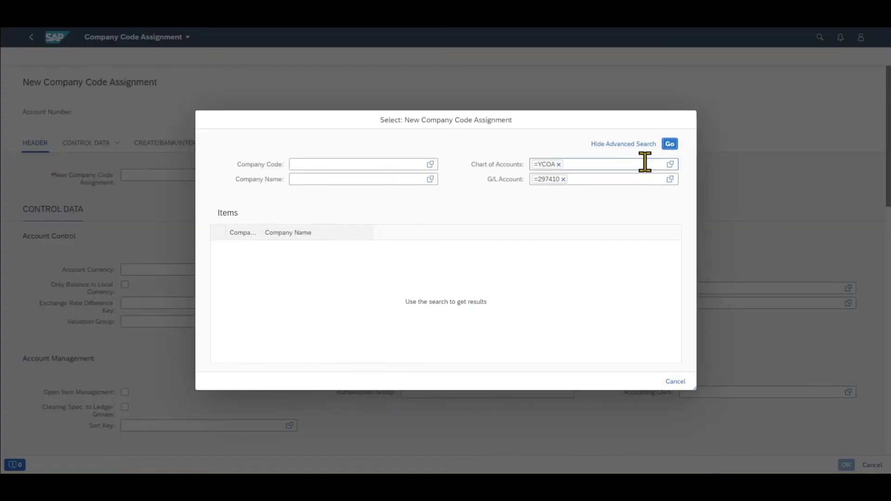
Pick company code 1710 for the assignment, with account currency USD prefilled
click(670, 144)
click(248, 249)
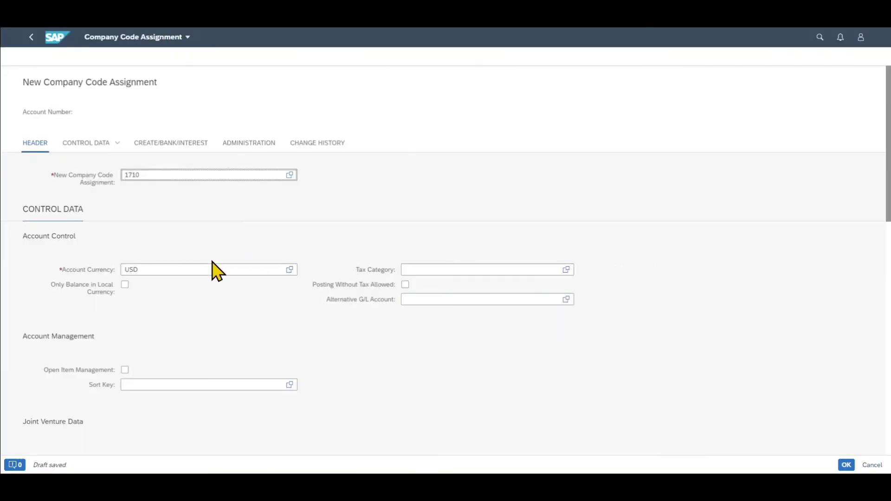
click(181, 273)
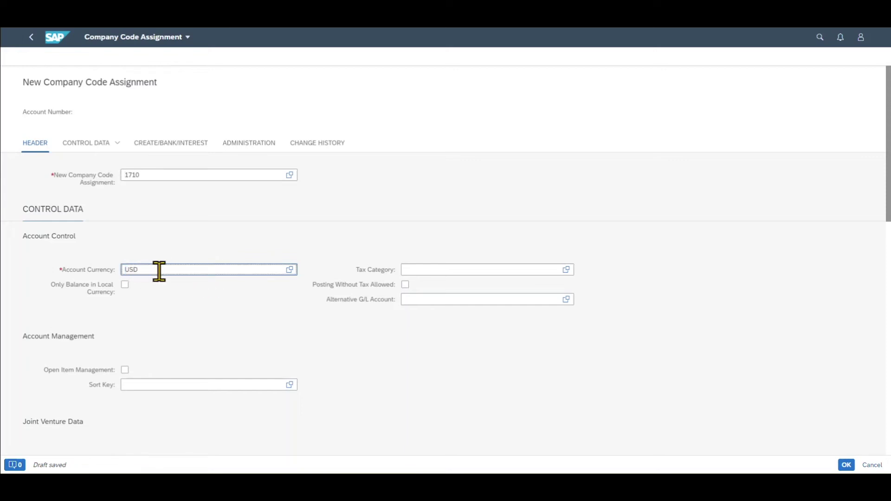
drag(163, 178, 115, 175)
click(176, 174)
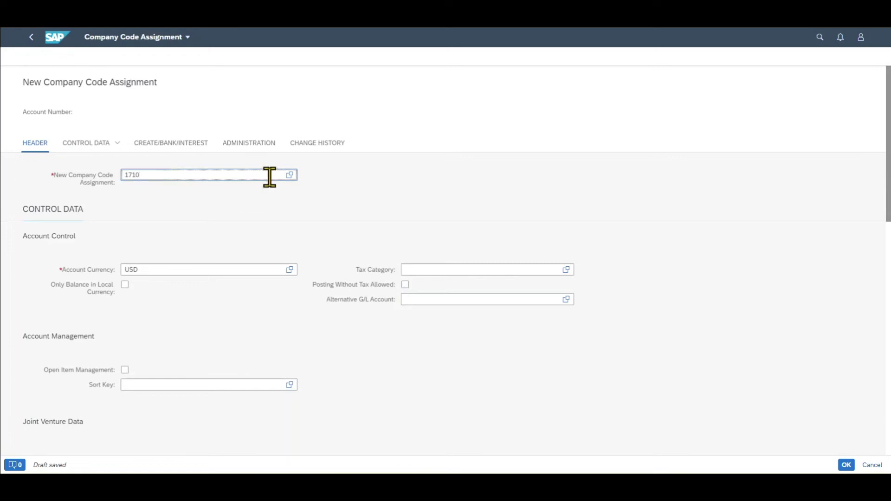
scroll(232, 270, down, 2)
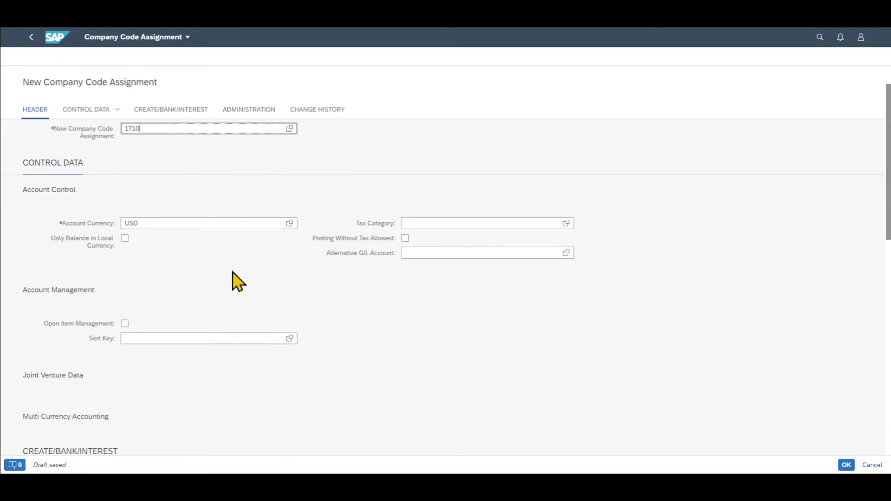
drag(43, 240, 144, 264)
click(144, 264)
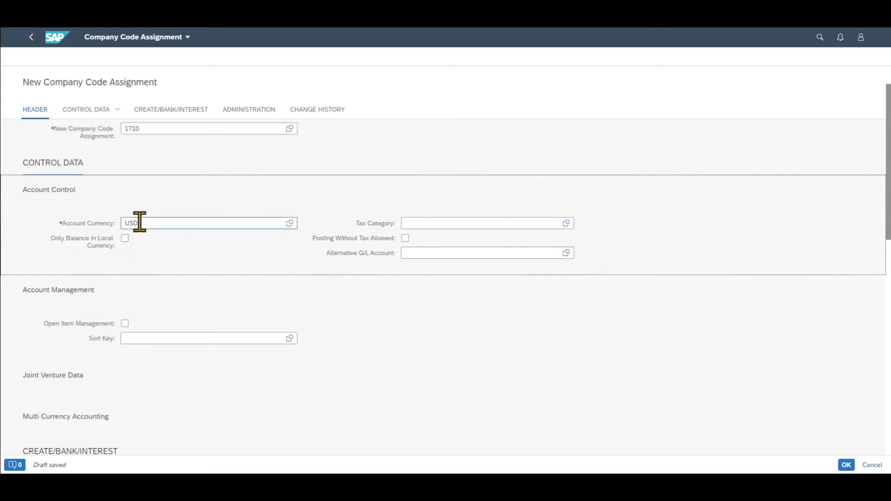
click(504, 224)
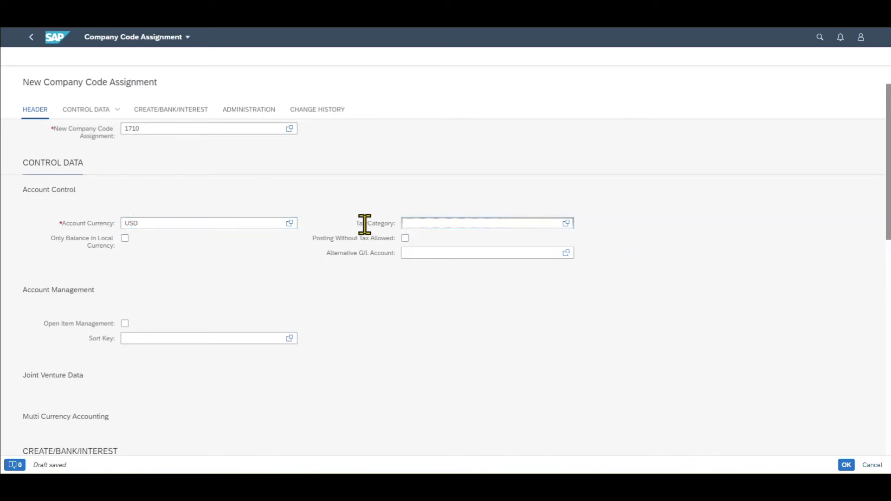
drag(311, 239, 396, 239)
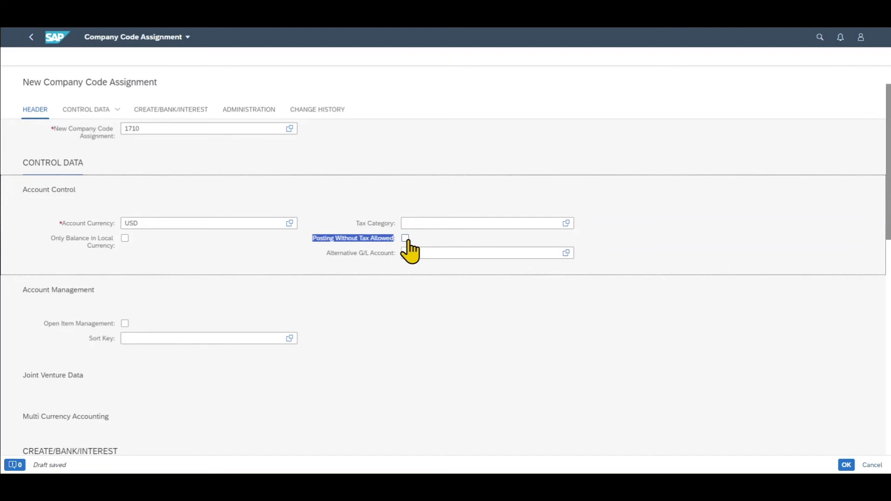
click(338, 255)
click(326, 253)
drag(326, 253, 432, 253)
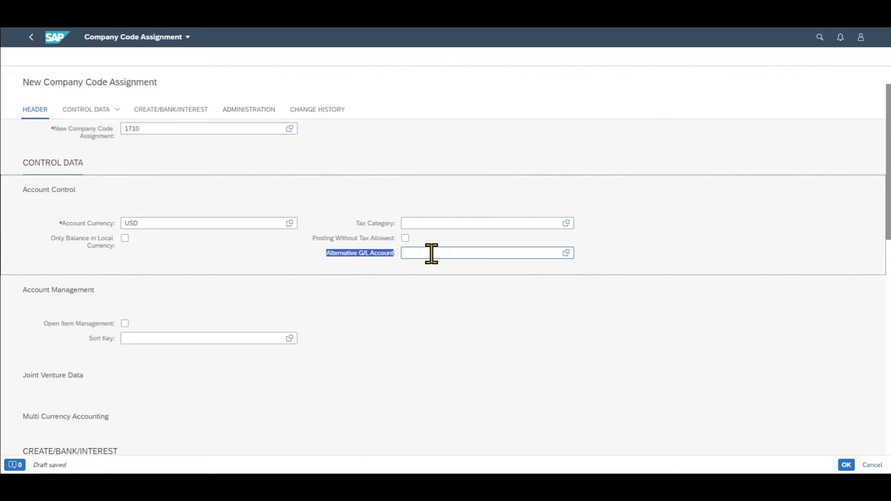
scroll(241, 288, down, 1)
drag(22, 245, 89, 245)
click(95, 253)
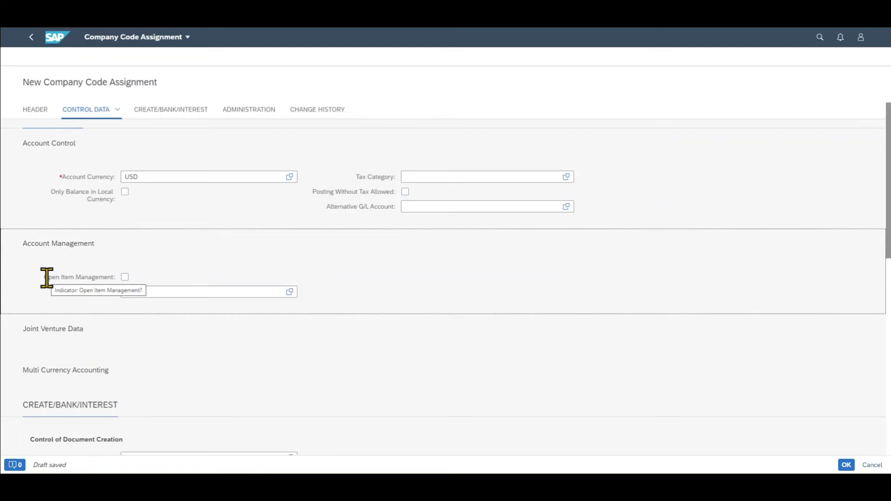
click(127, 292)
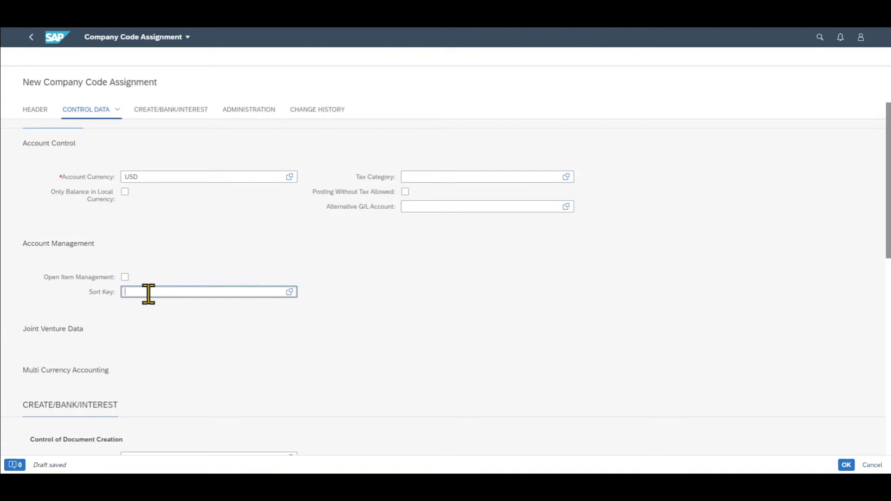
Choose sort key 001 (Posting date), then move to the empty Field Status Group field
click(290, 293)
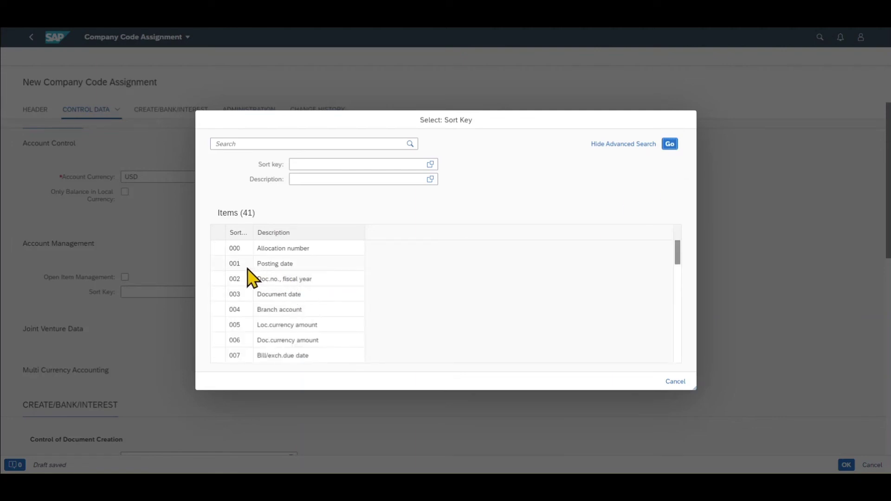
click(244, 263)
scroll(247, 316, down, 3)
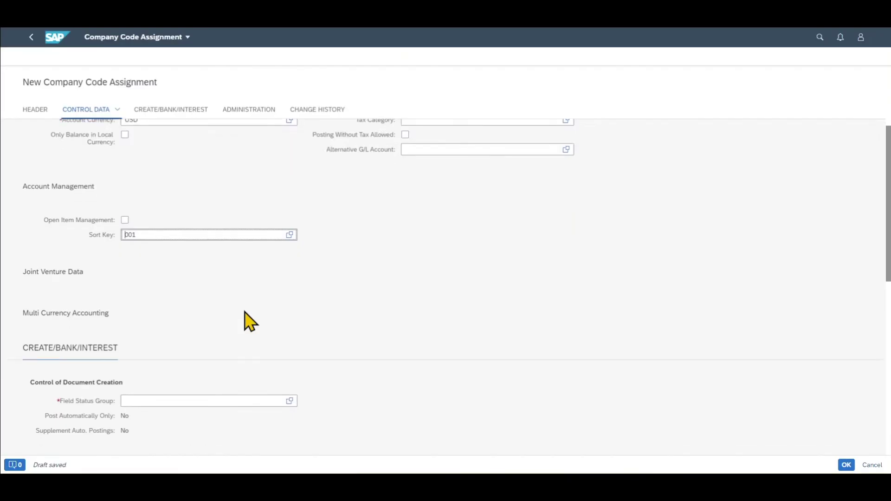
scroll(243, 310, down, 1)
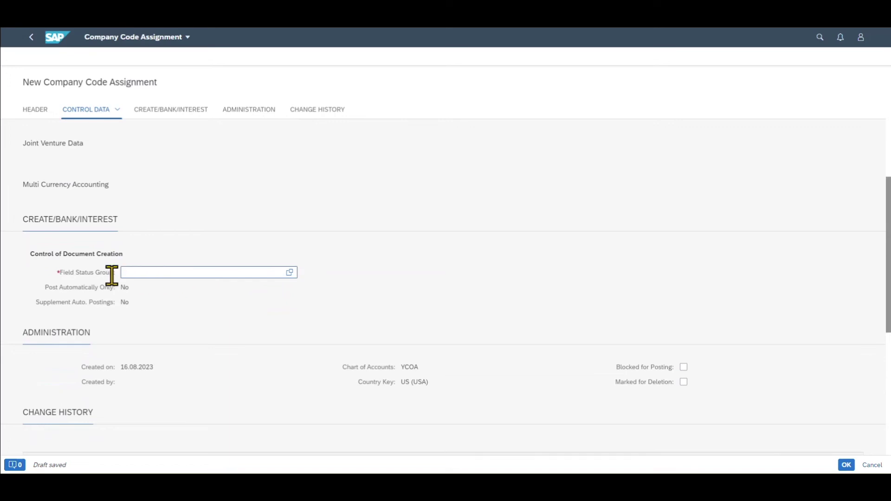
click(182, 272)
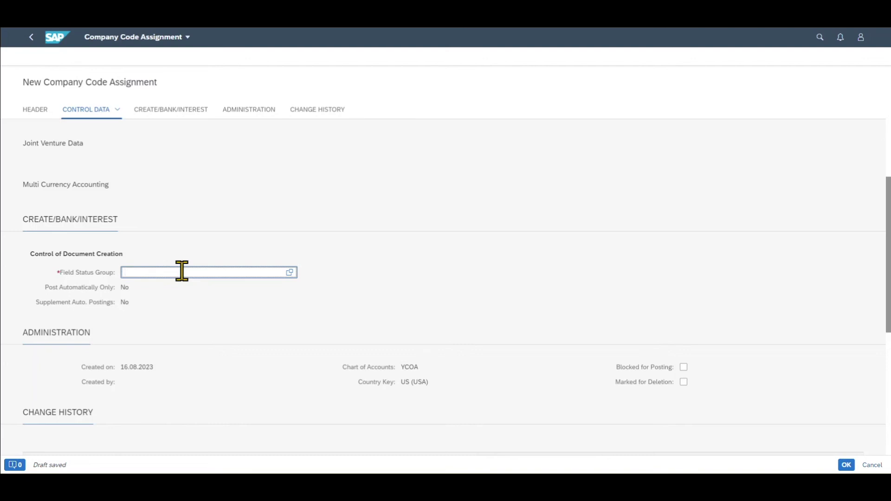
click(181, 271)
triple_click(104, 273)
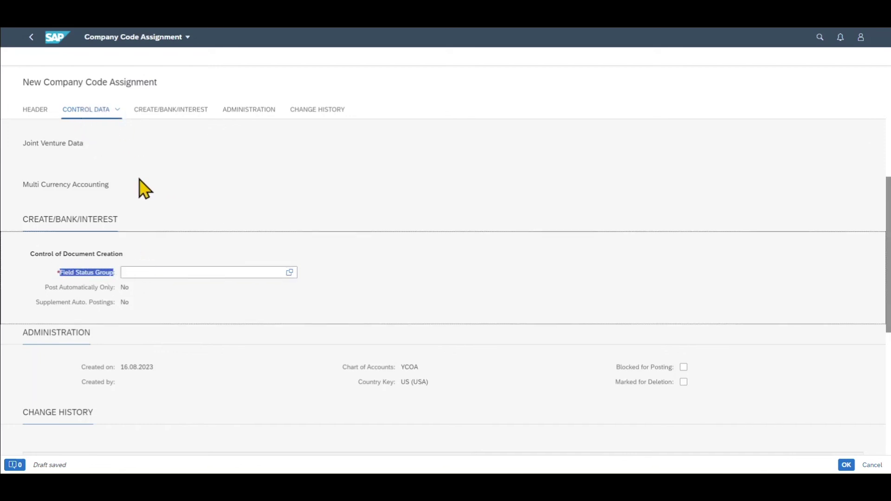
click(250, 271)
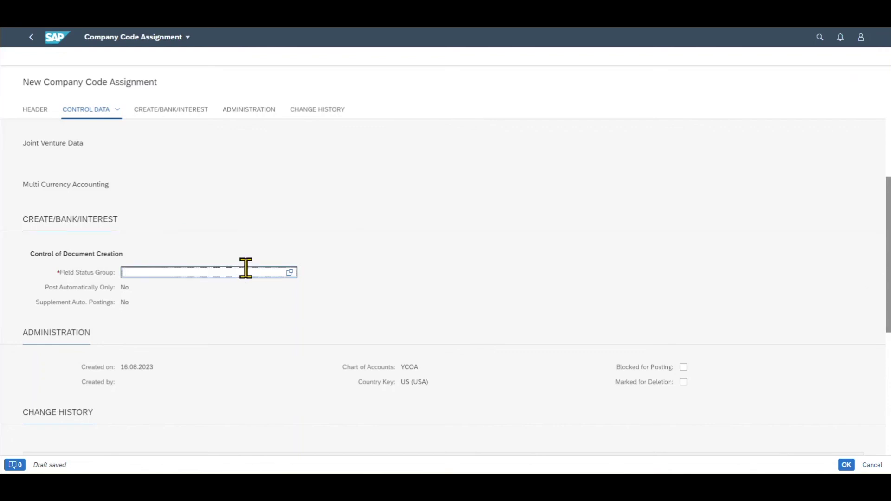
Set field status group SEC0 and confirm the company code 1710 assignment in USD
click(290, 273)
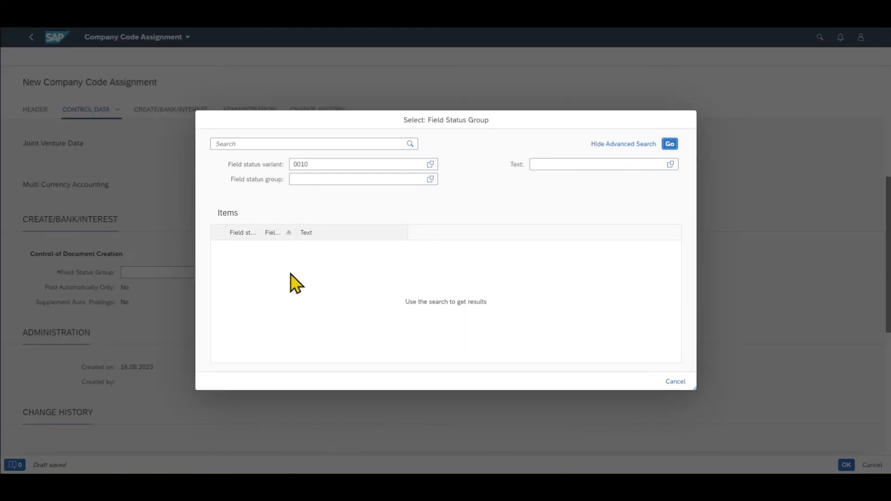
click(669, 145)
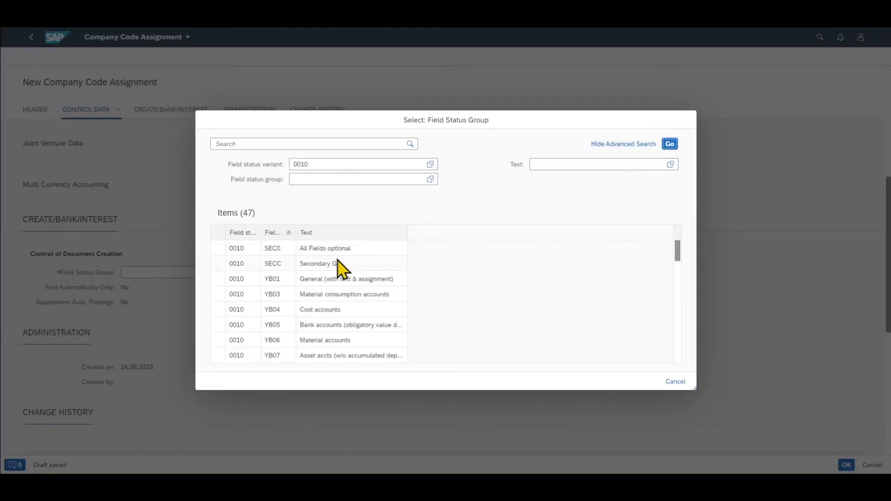
click(237, 248)
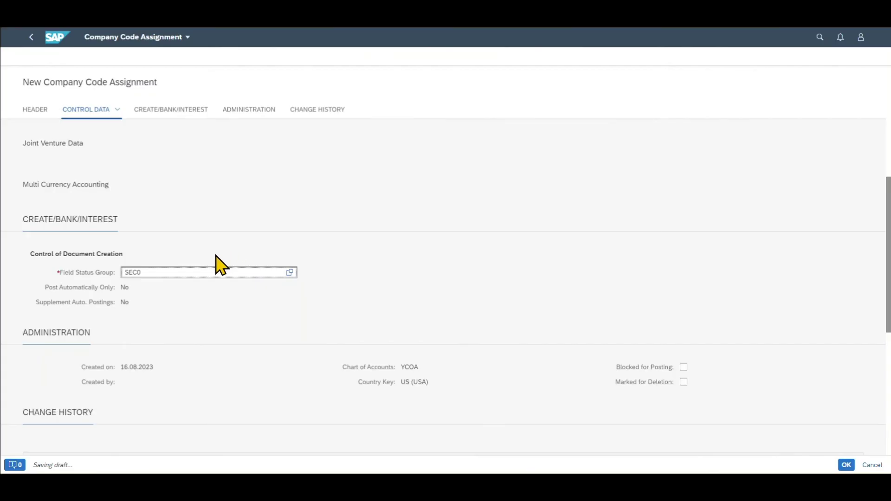
scroll(220, 265, down, 3)
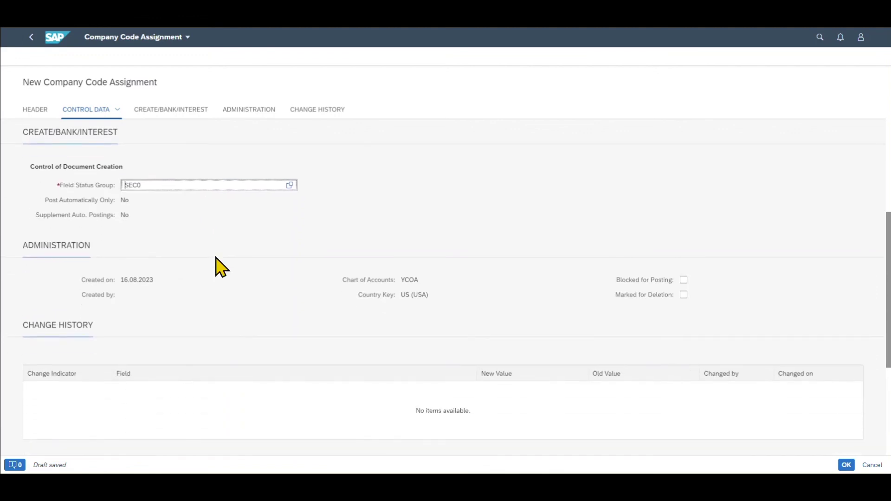
scroll(221, 267, down, 4)
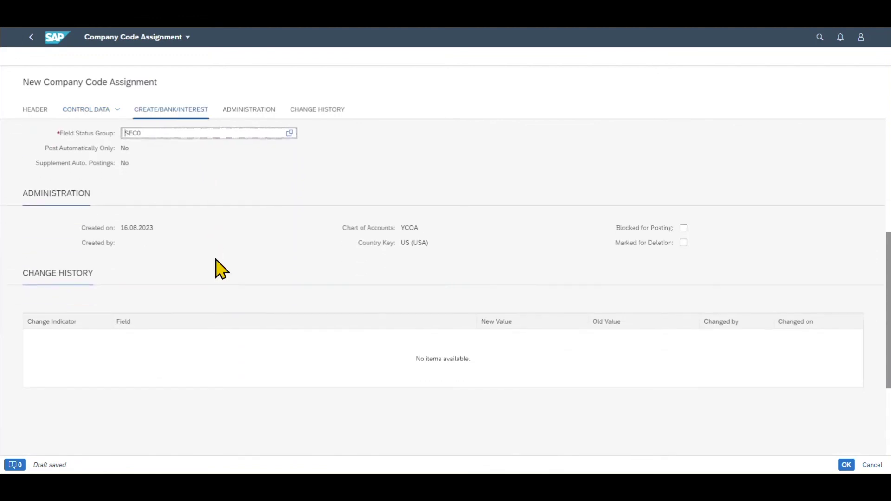
click(847, 465)
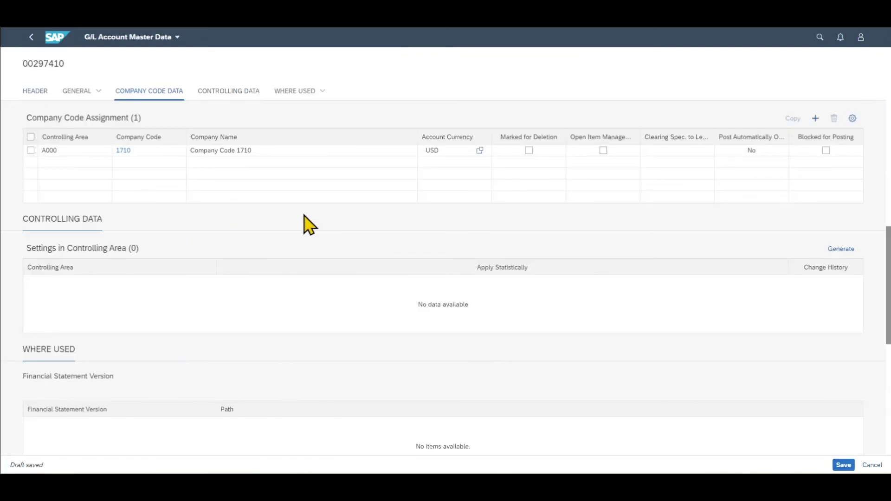
Generate controlling area settings in Controlling Data, adding controlling area A000
drag(143, 120, 26, 119)
click(233, 117)
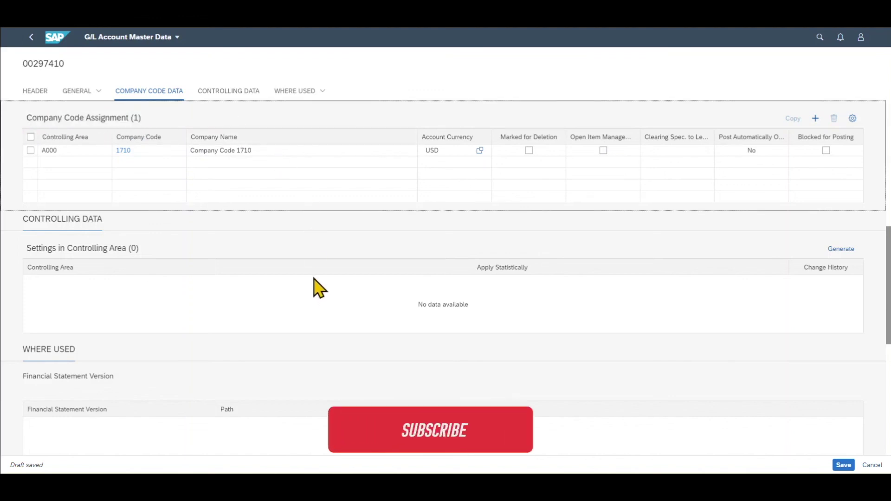
click(224, 91)
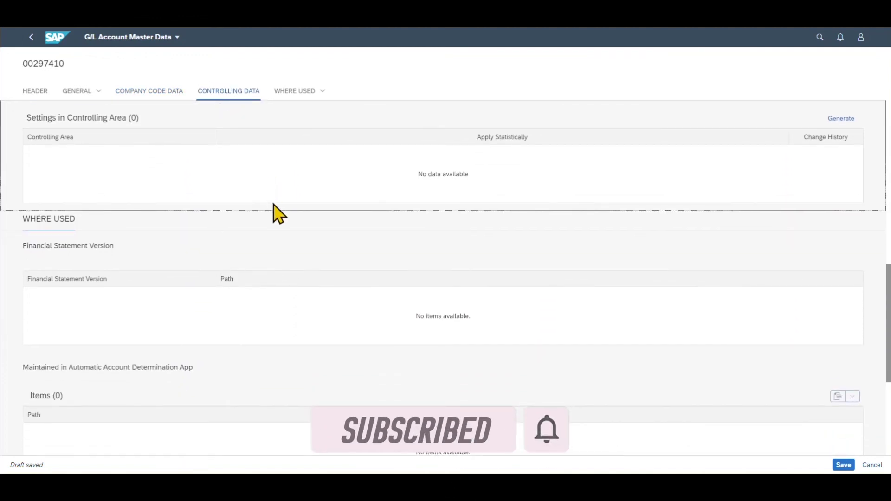
click(841, 120)
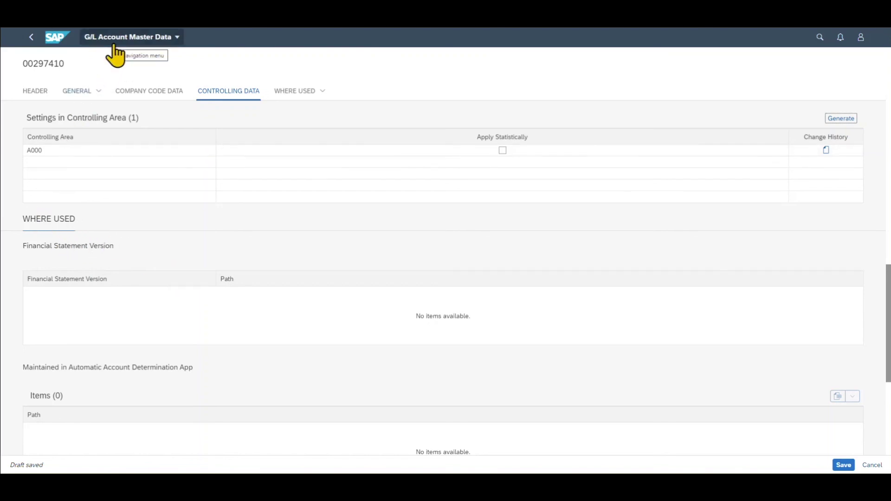
Save G/L account 00297410 'Test Account' to return to display mode
scroll(97, 275, down, 1)
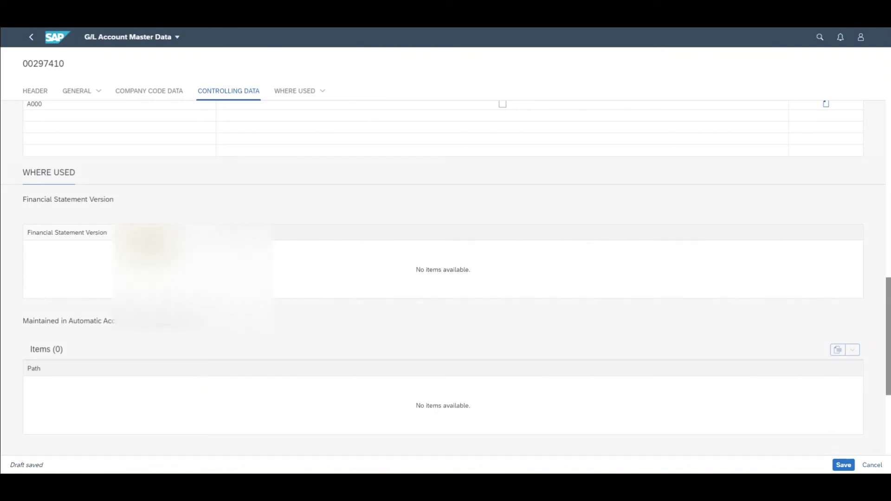
scroll(585, 398, down, 2)
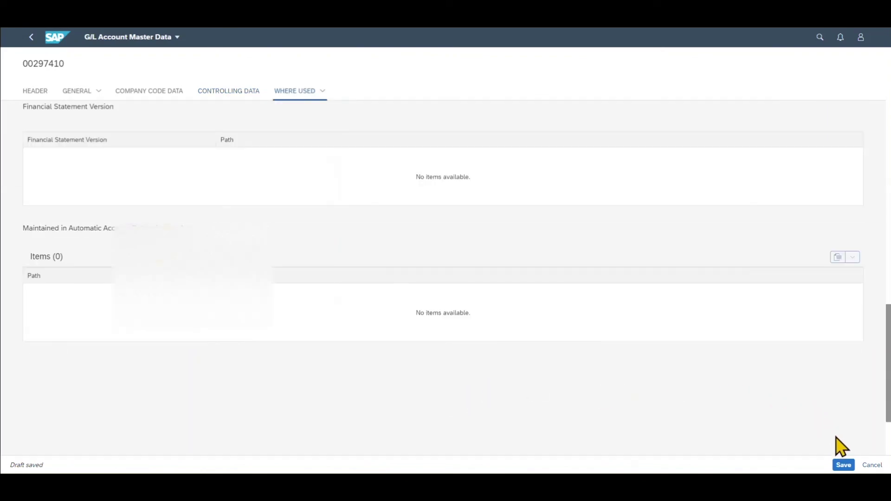
click(845, 466)
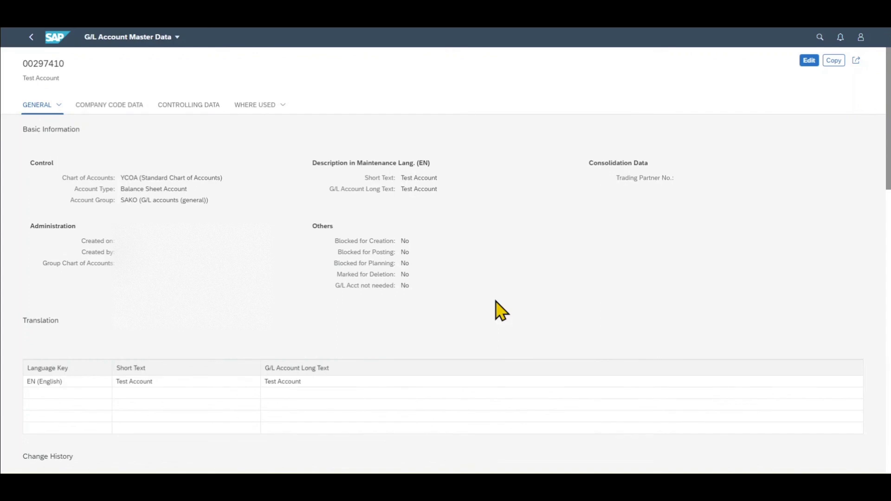